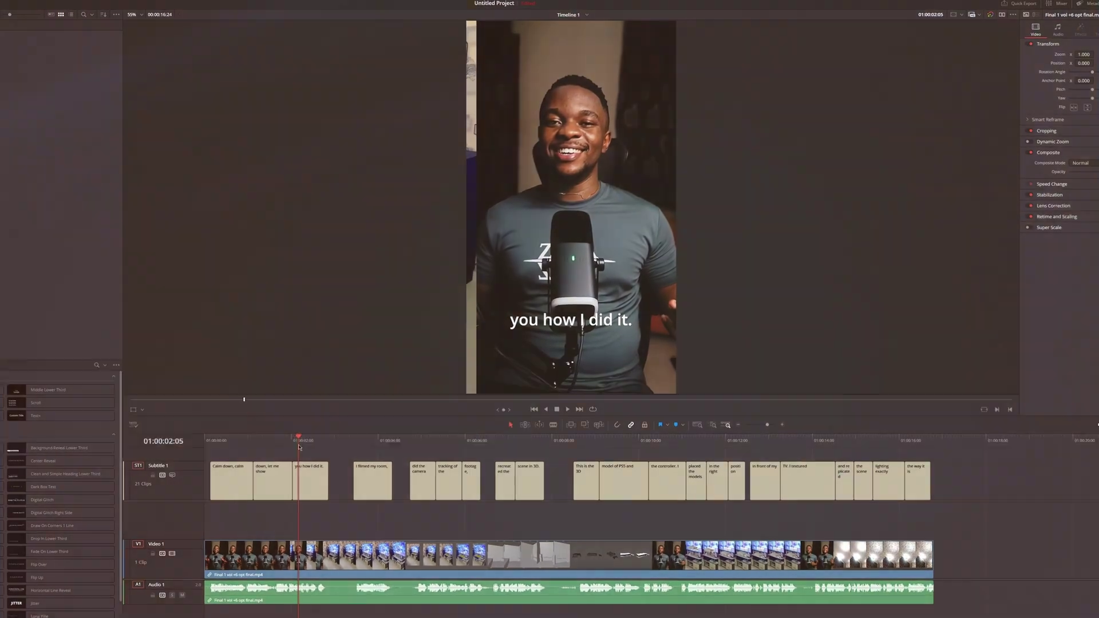
- Drag the playhead further into the timeline on the Deliver page
mouse_move(257, 418)
left_mouse_down()
mouse_move(613, 420)
mouse_move(289, 422)
mouse_move(300, 425)
left_mouse_up()
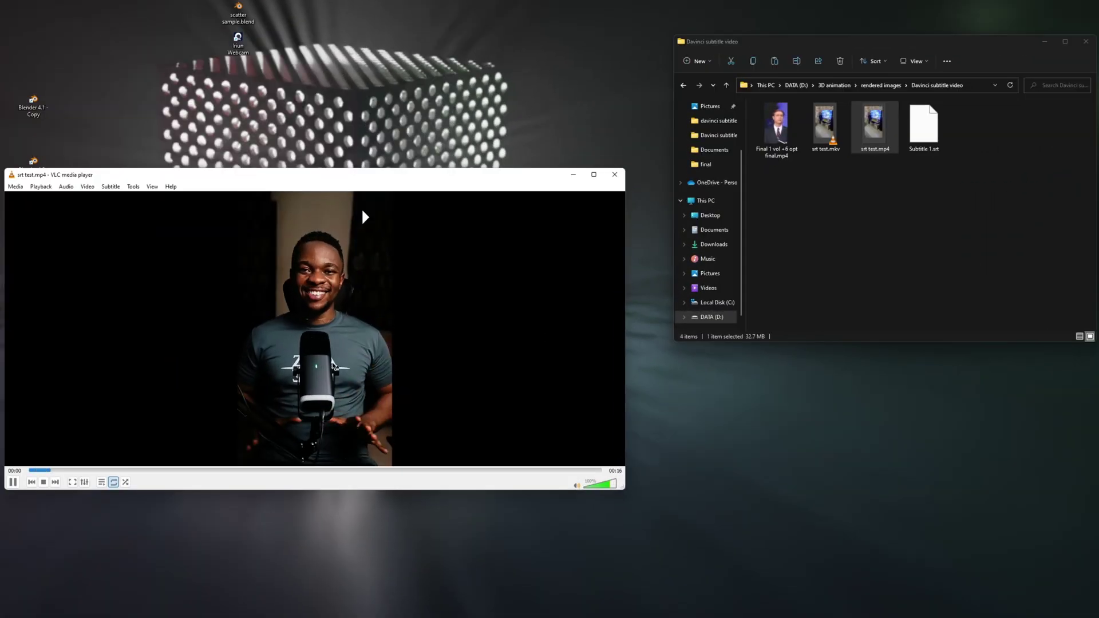
- Pause the srt test video, drop Subtitle 1.srt onto it, and rewind near the start
left_click(422, 323)
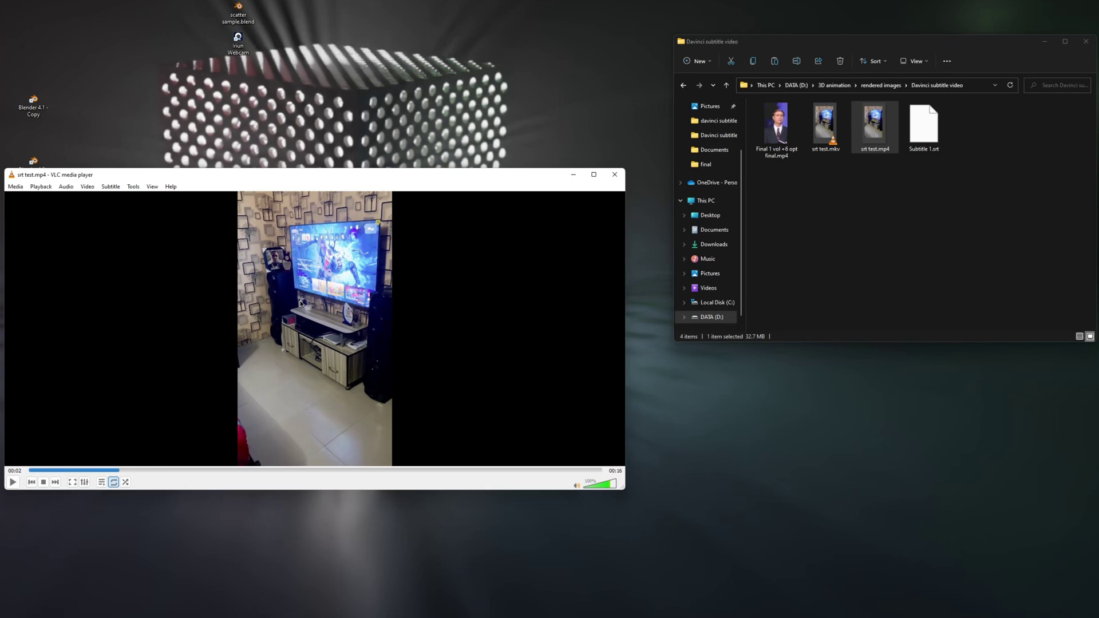
left_click_drag(917, 141, 331, 337)
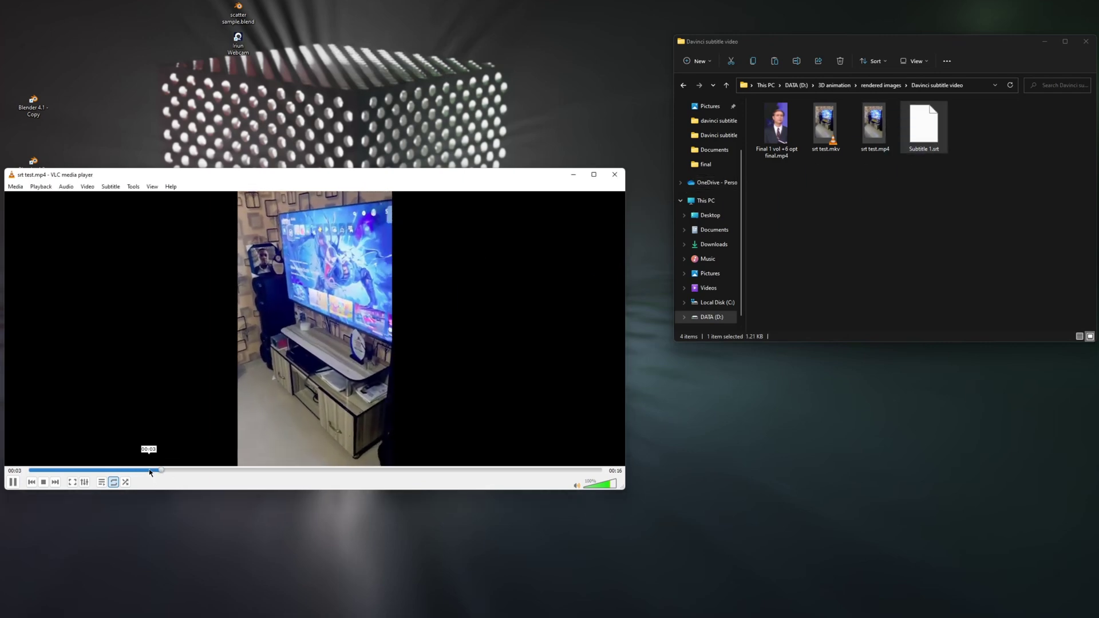
left_click(66, 471)
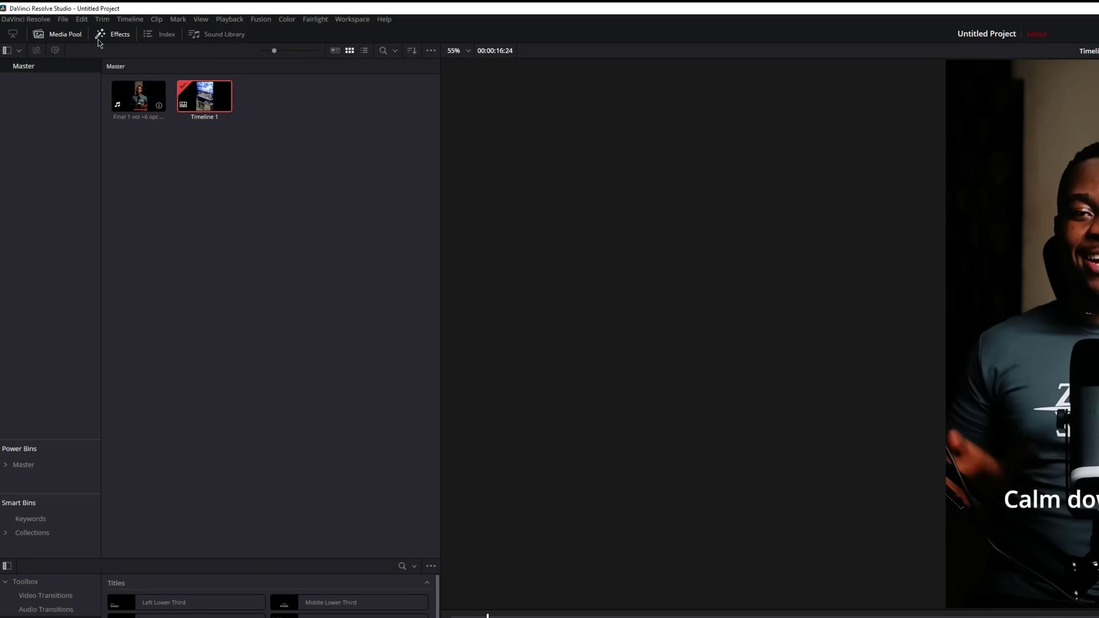
- Change Timeline 1's starting timecode to 00:00:00:00 from its Media Pool menu
right_click(205, 92)
mouse_move(233, 99)
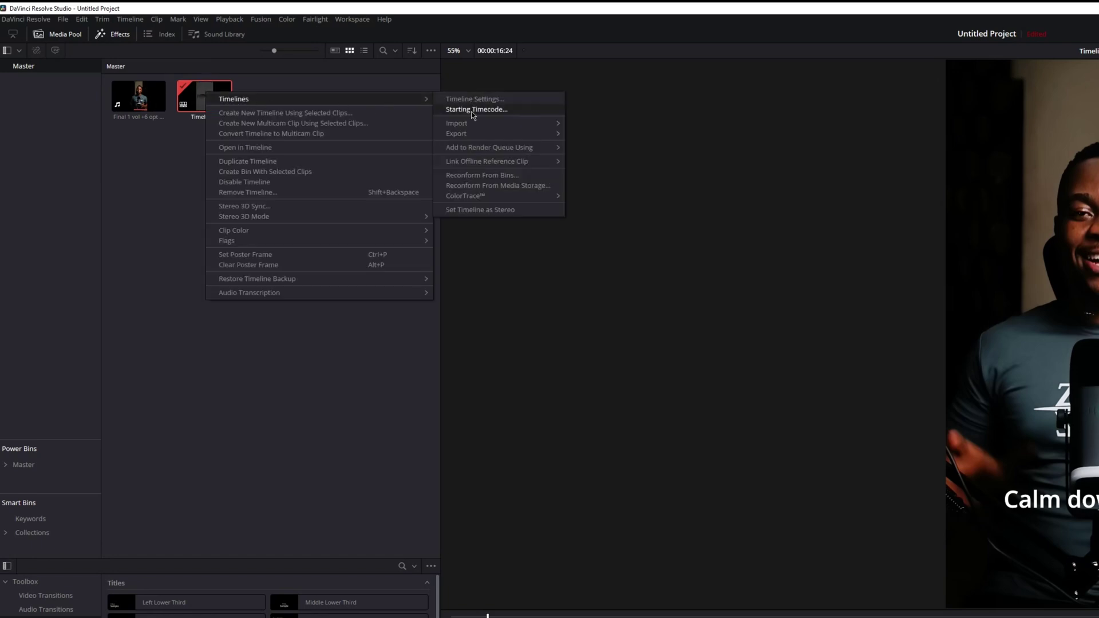
left_click(475, 110)
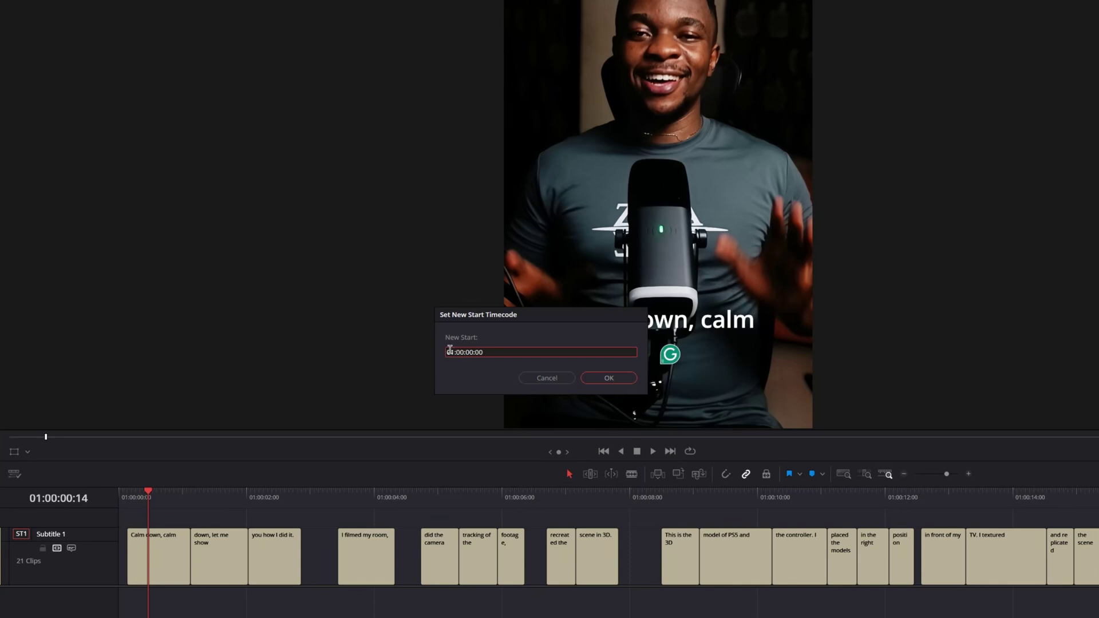
left_click(608, 379)
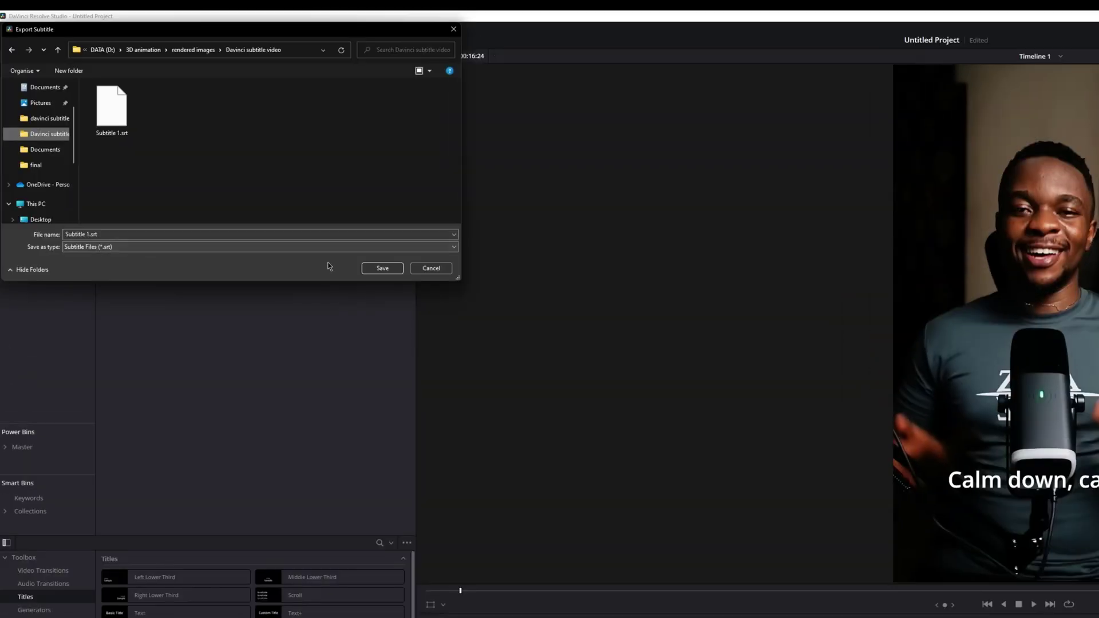
- Dismiss the open export dialog and start a fresh subtitle export from the File menu
left_click(431, 268)
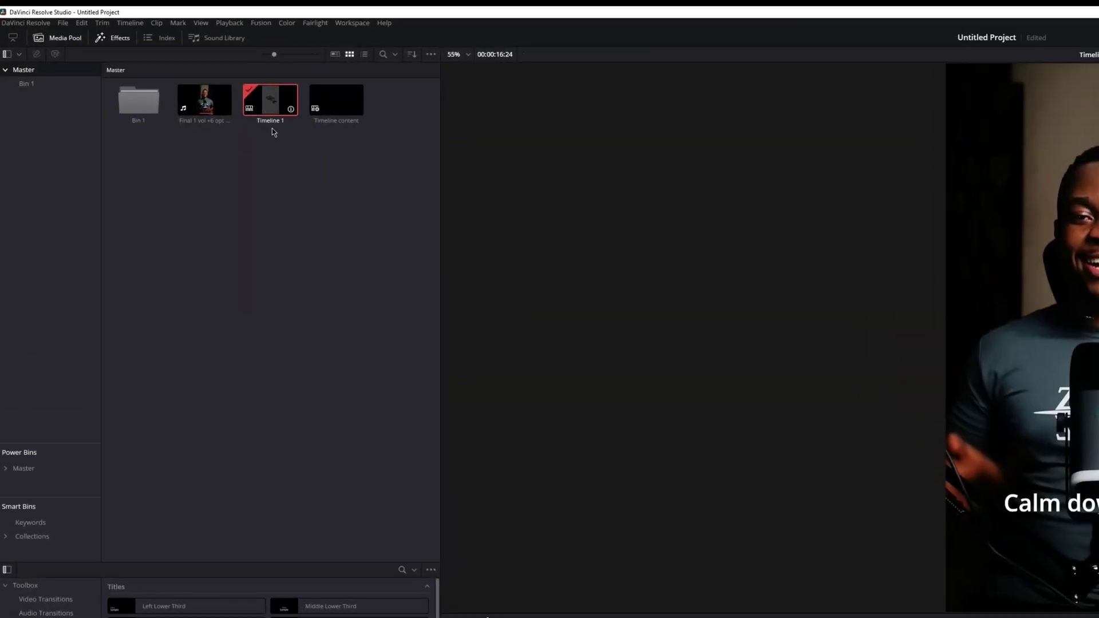
left_click(65, 23)
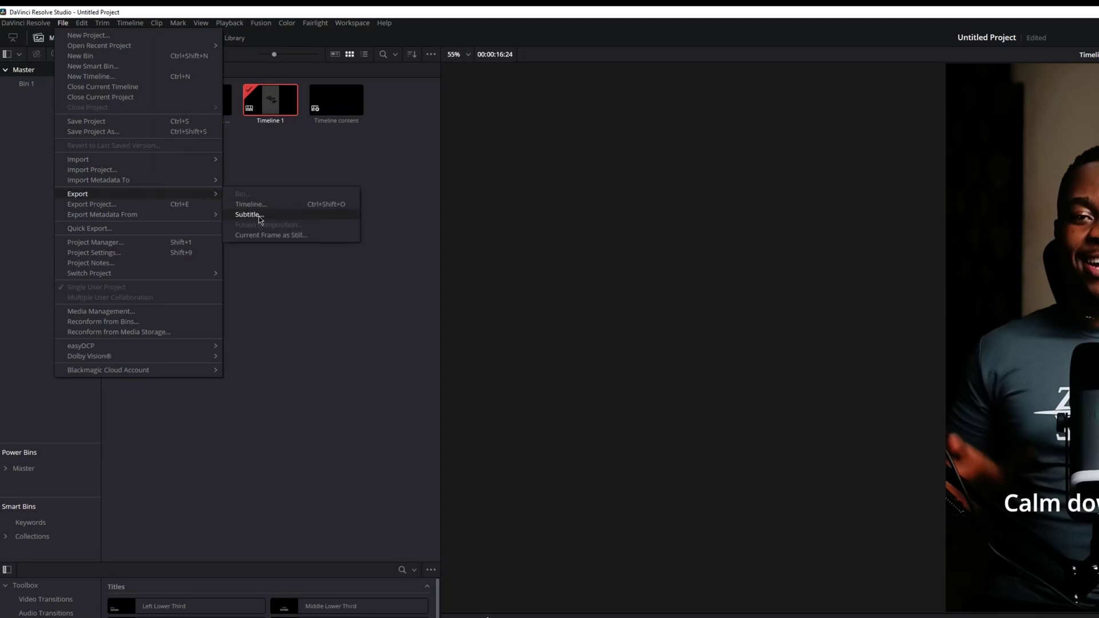
left_click(259, 218)
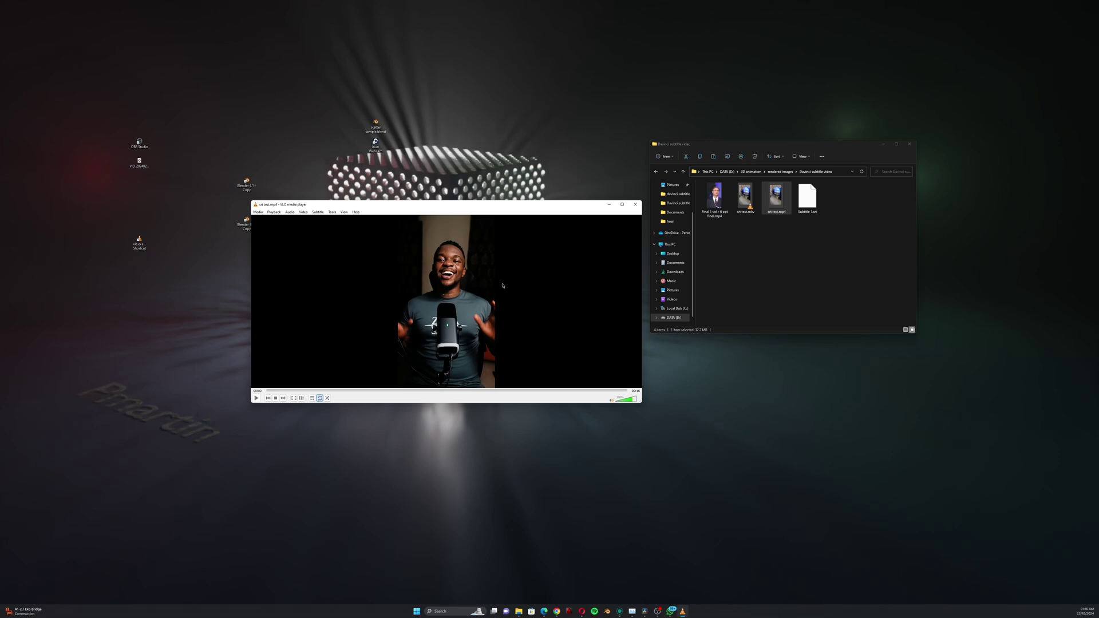
- Drop Subtitle 1.srt onto the VLC video, then briefly play and pause it to check the captions
left_click_drag(808, 198, 451, 299)
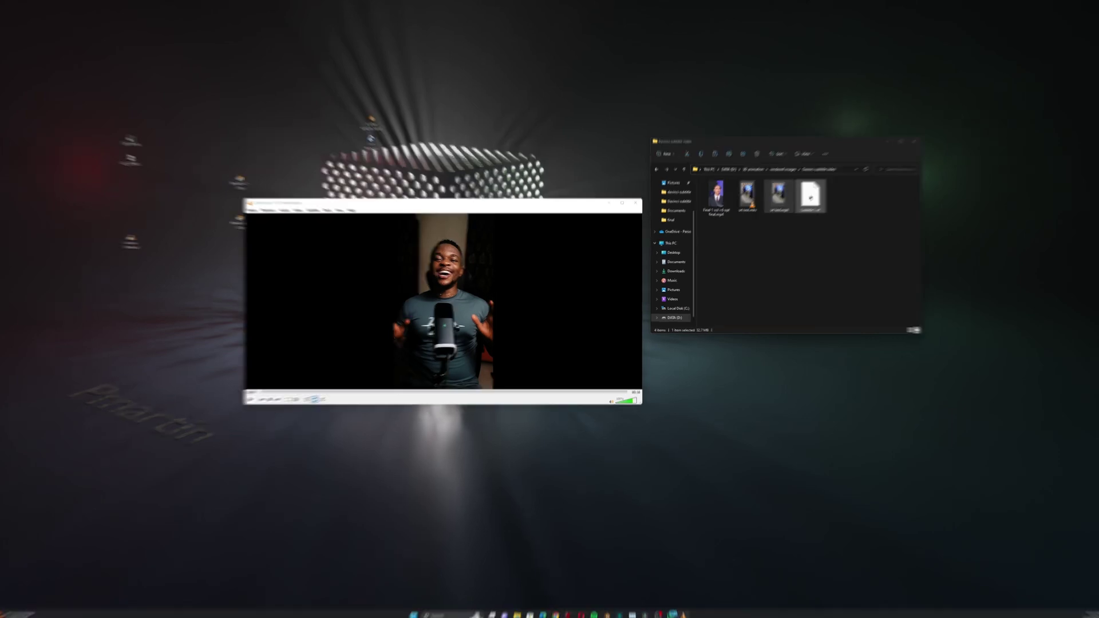
key("space")
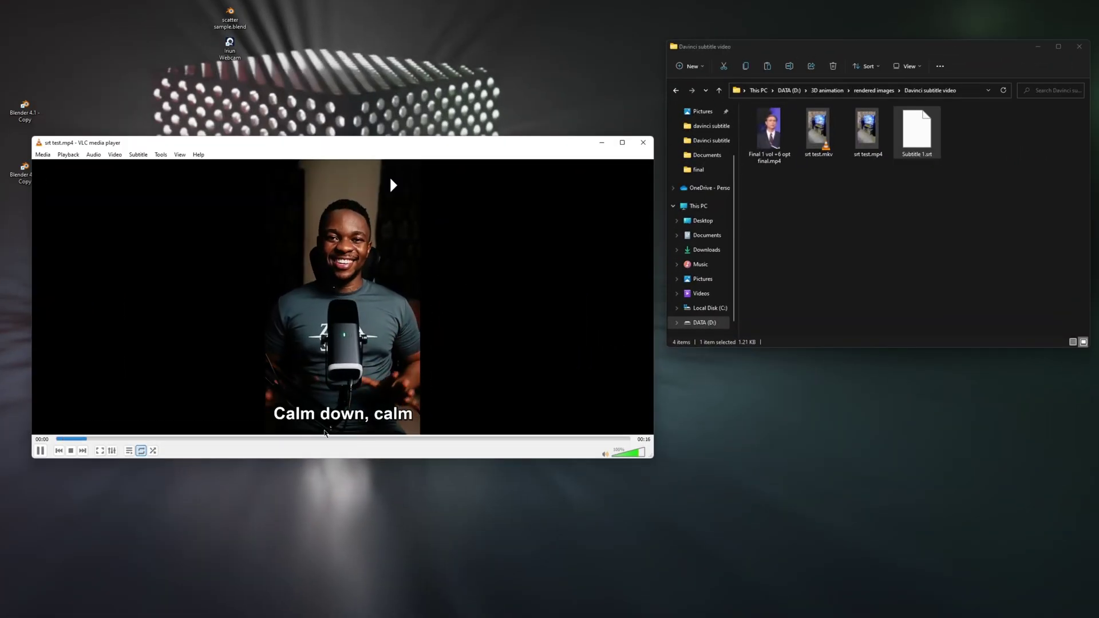
key("space")
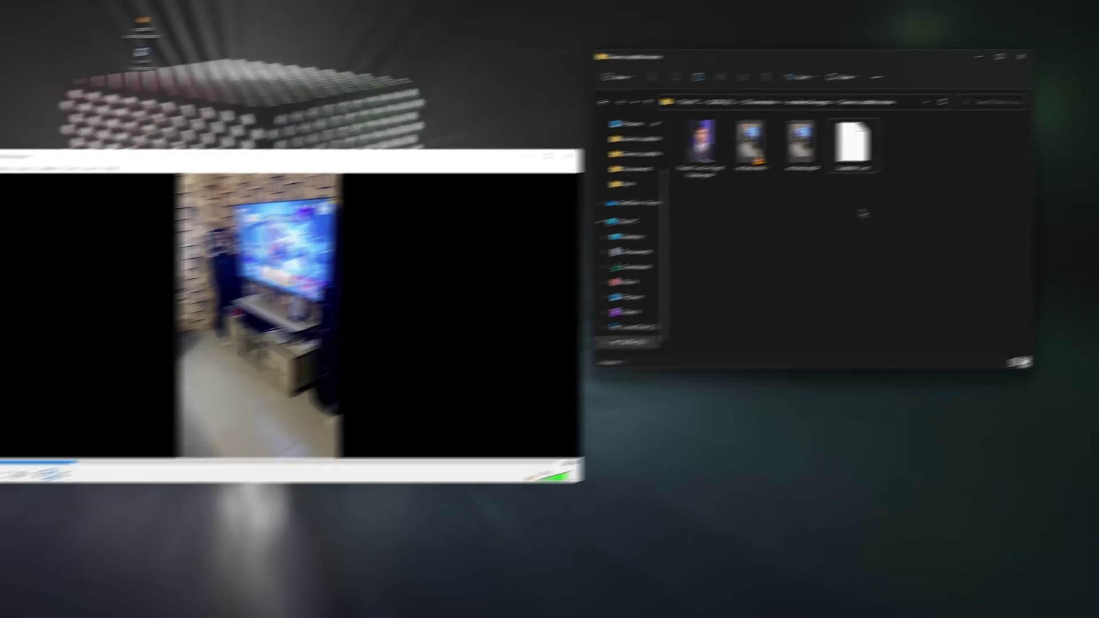
left_click(925, 167)
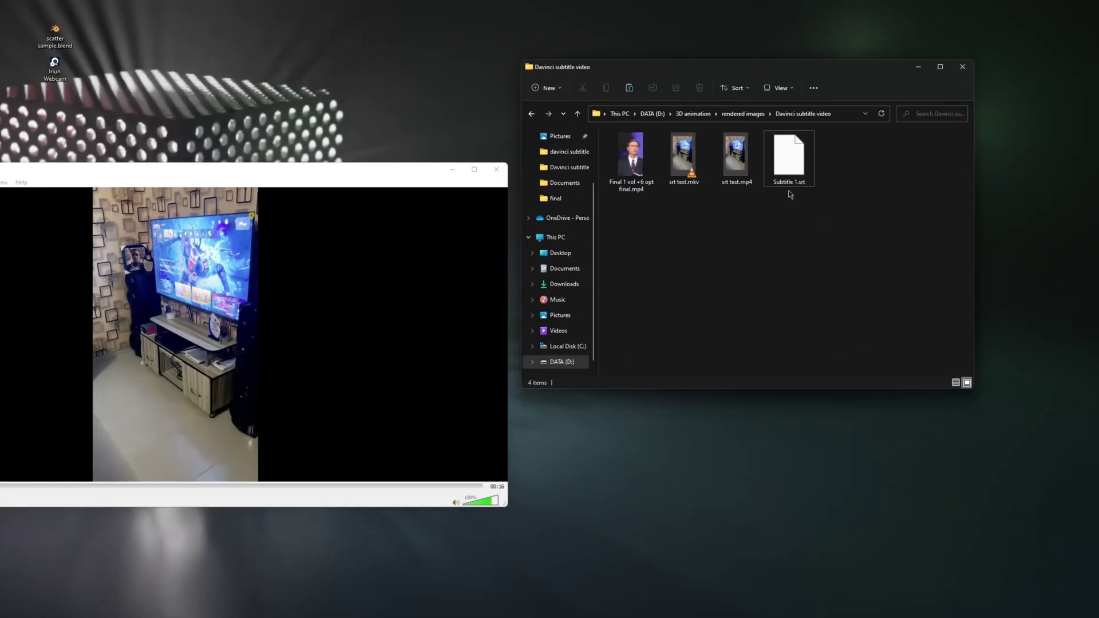
- Bring up the Explorer context menu for Subtitle 1.srt to open it in Notepad
right_click(792, 170)
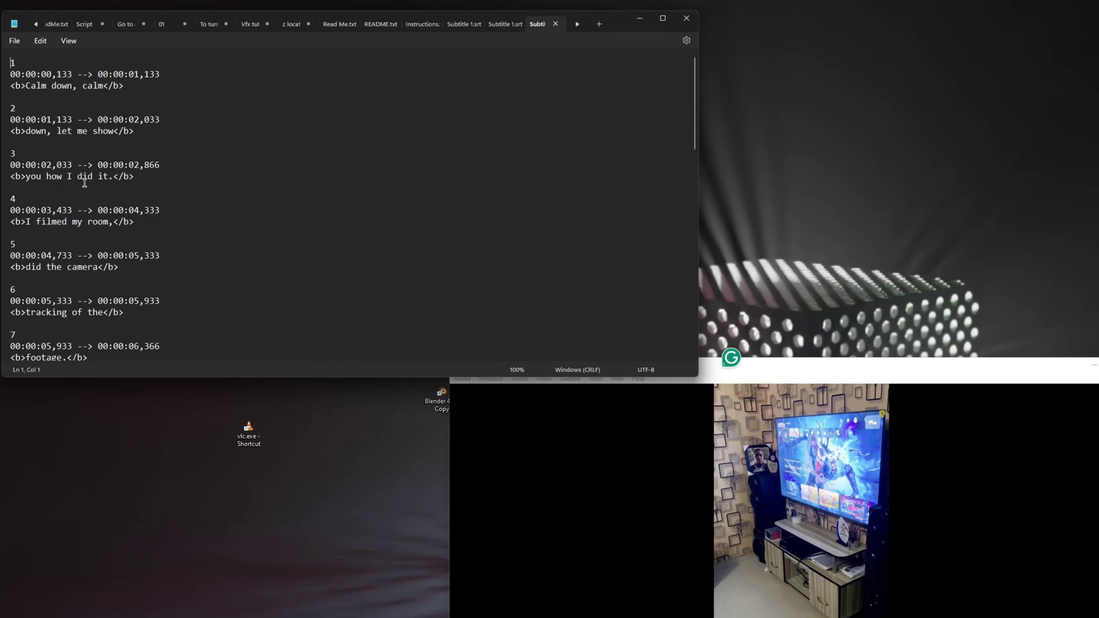
scroll(92, 189, "down", 1)
scroll(93, 189, "up", 1)
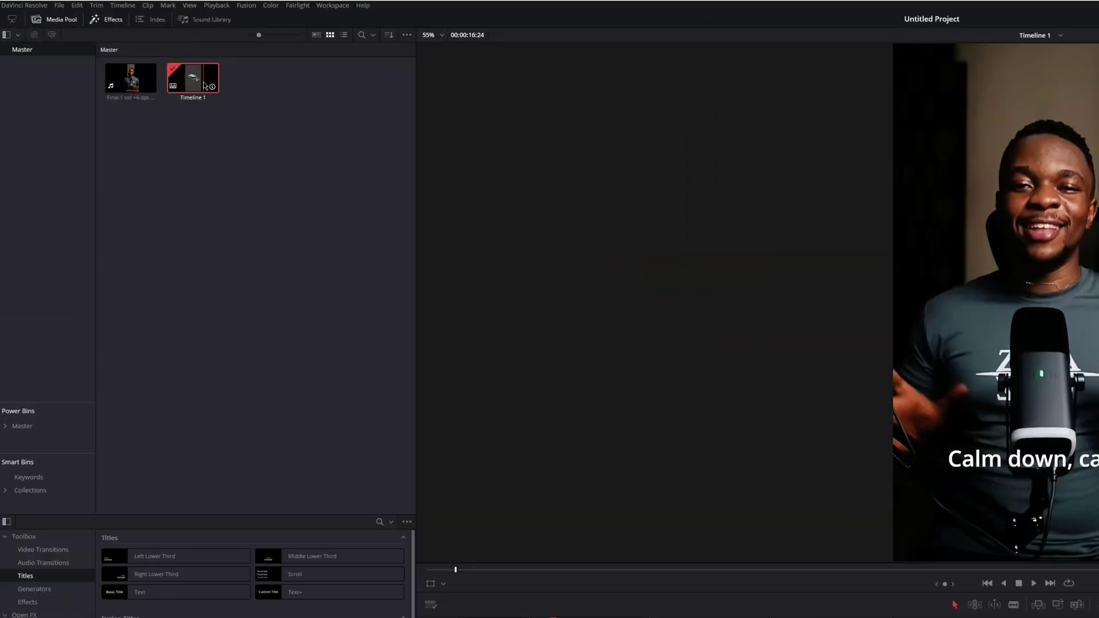
- Set Start timecode to 00:00:00:00 under User > Editing preferences and save
right_click(209, 85)
left_click(23, 54)
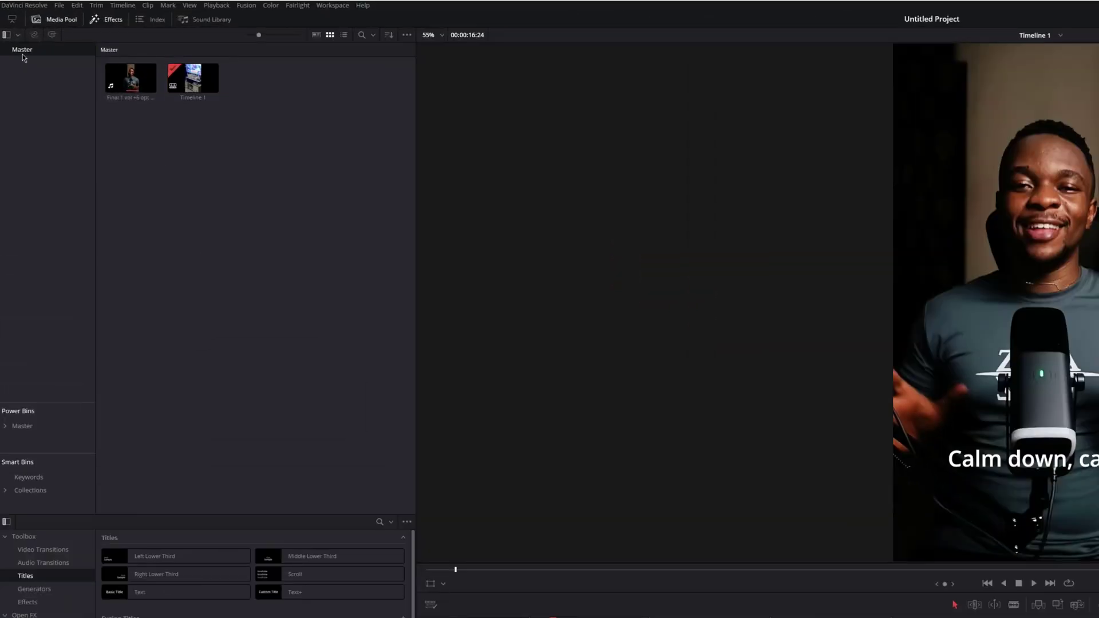
left_click(17, 7)
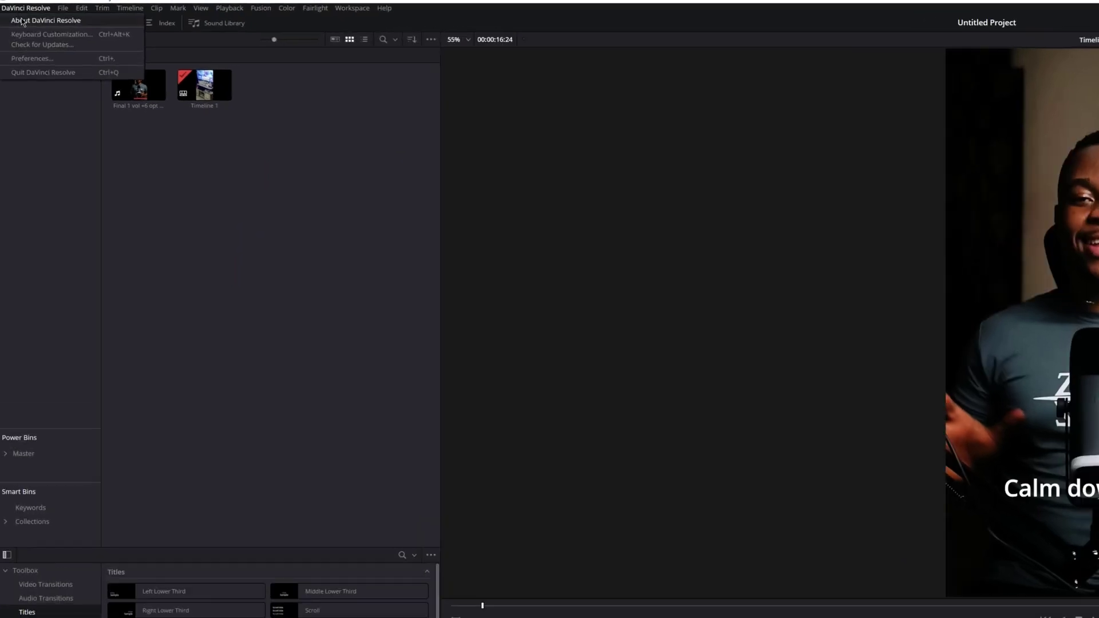
left_click(32, 59)
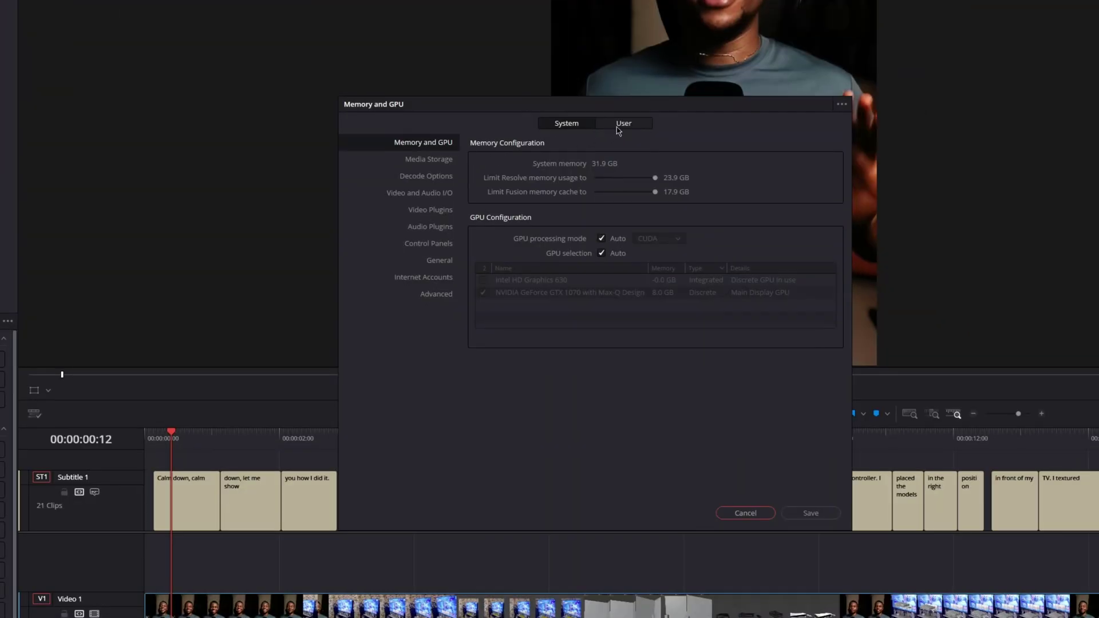
left_click(619, 125)
left_click(446, 178)
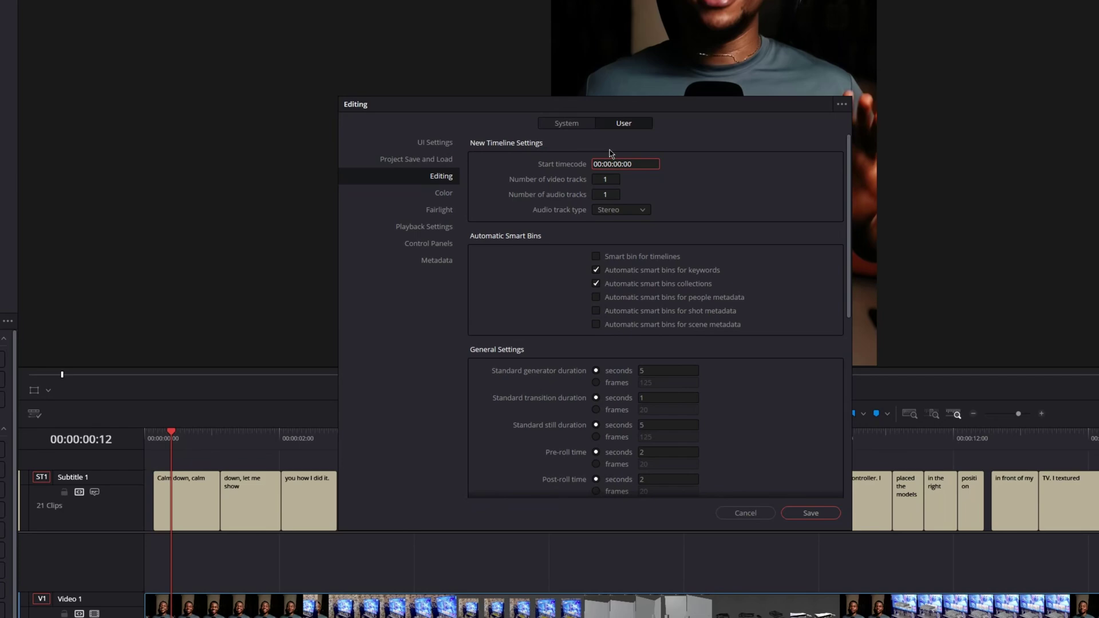
left_click(799, 514)
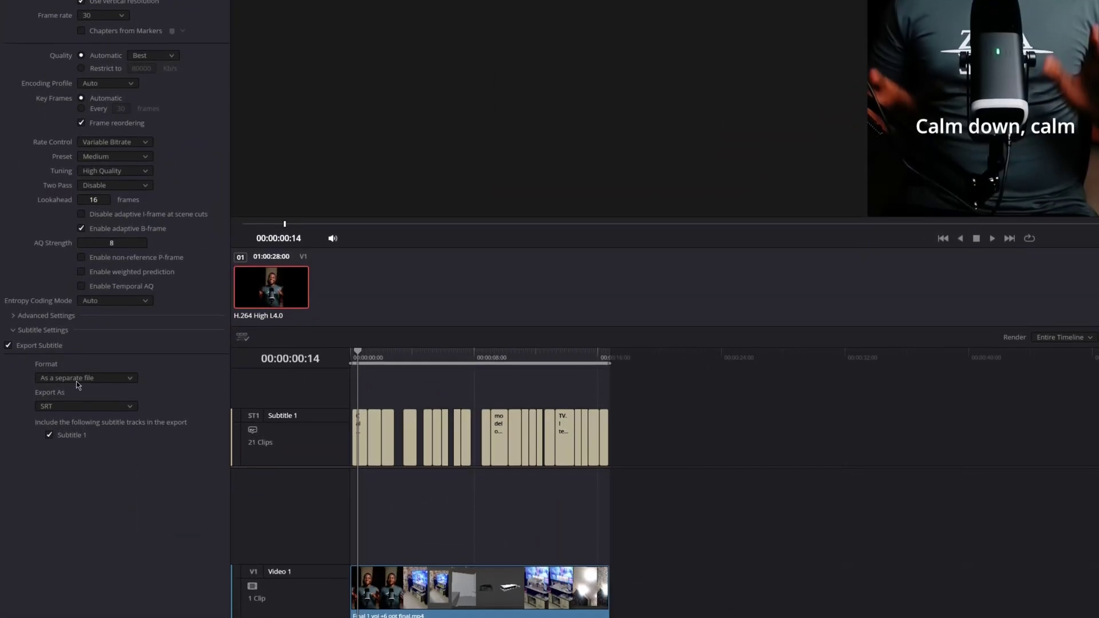
left_click(77, 375)
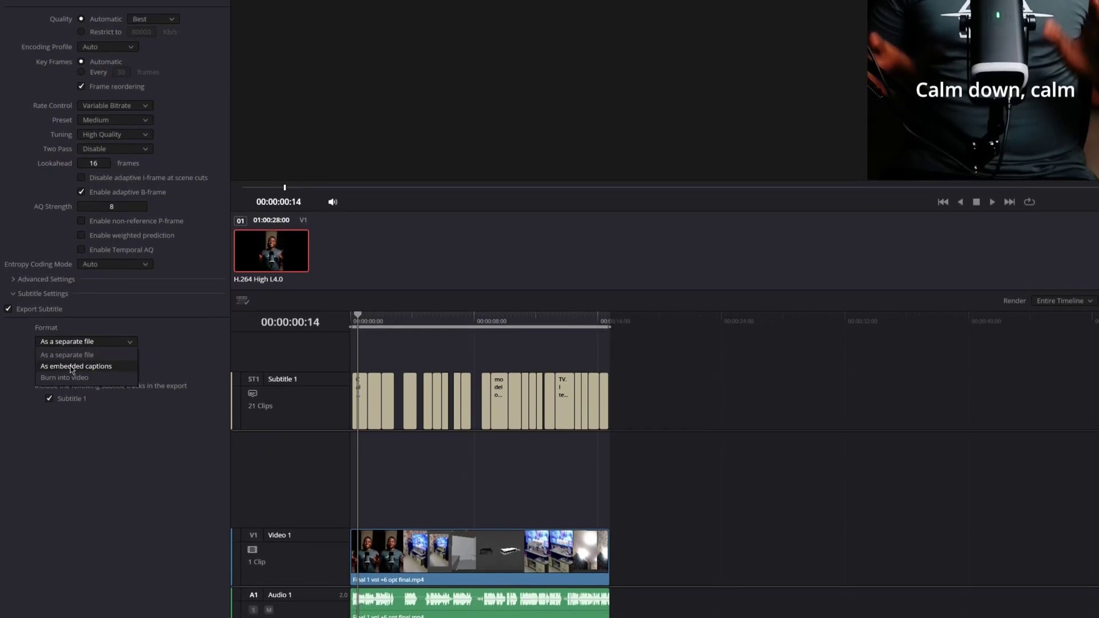
left_click(72, 372)
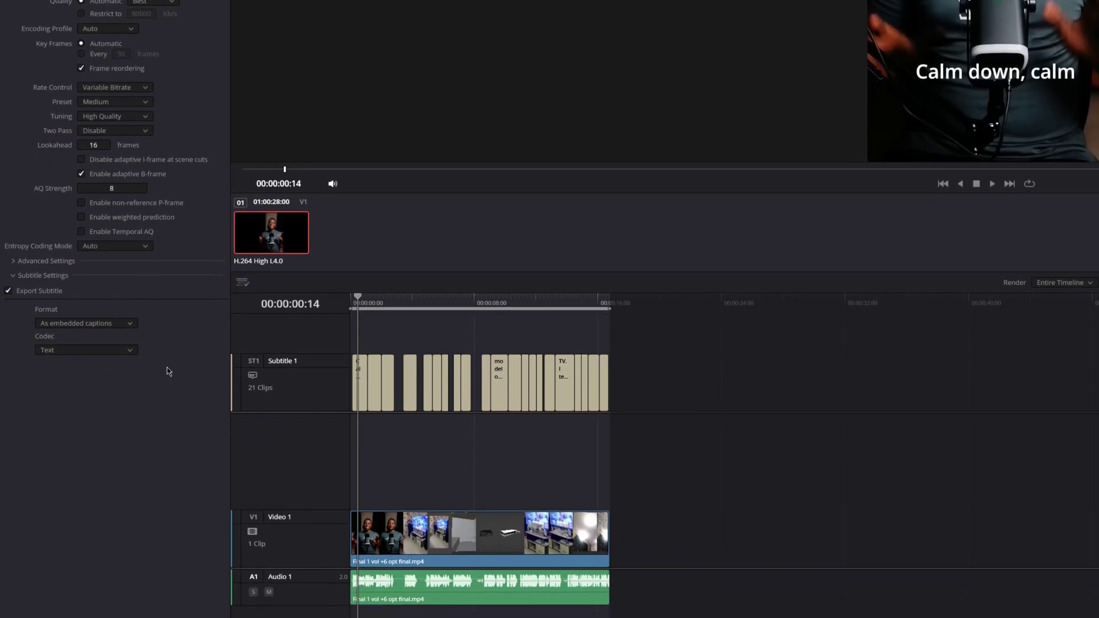
left_click(120, 328)
left_click(112, 325)
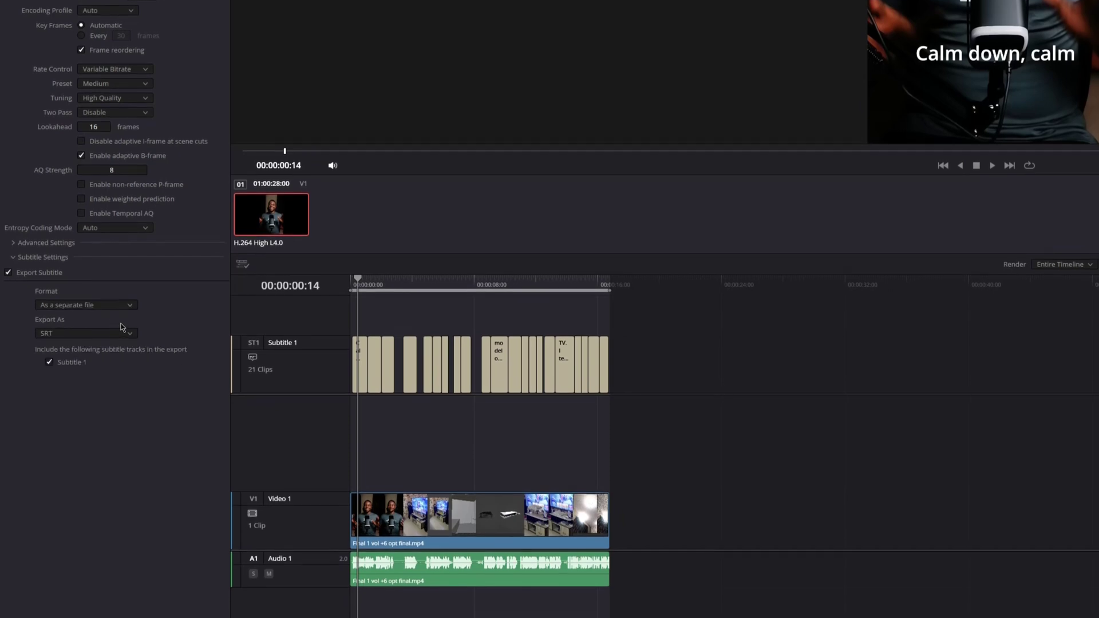